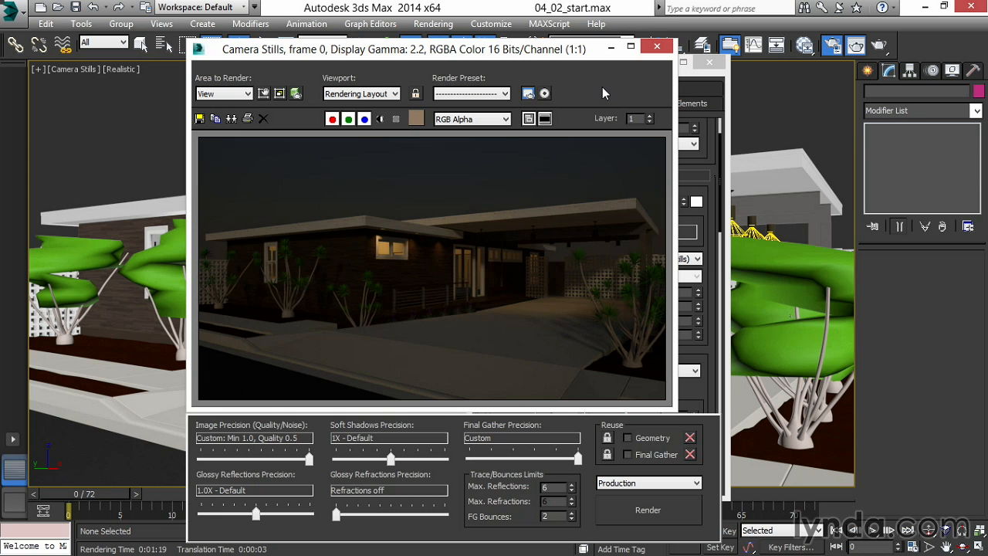
Step: Set the Final Gather precision preset to Low in the Render Setup Global Illumination settings and render the camera view
{"action": "left_click", "coordinate": [700, 84]}
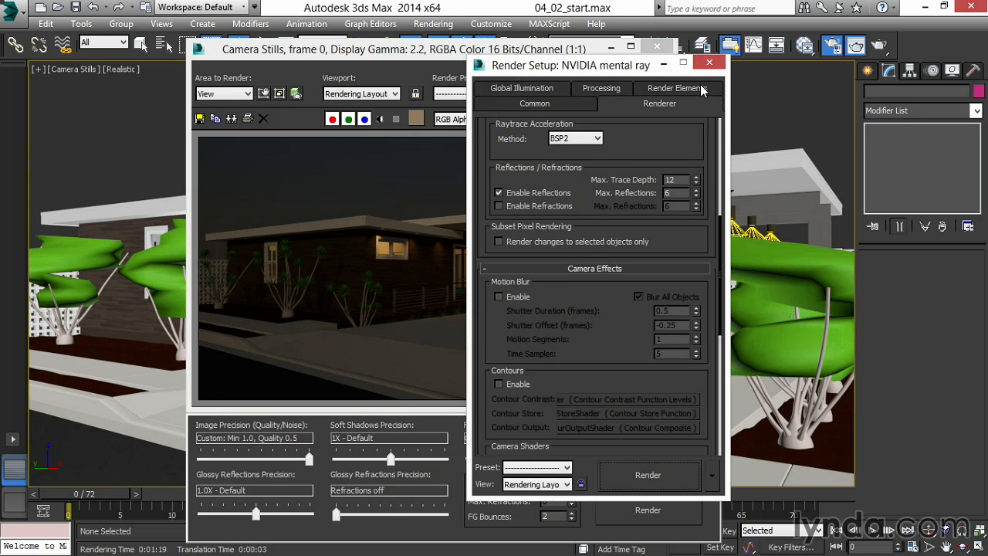
{"action": "left_click_drag", "start_coordinate": [634, 72], "coordinate": [843, 78]}
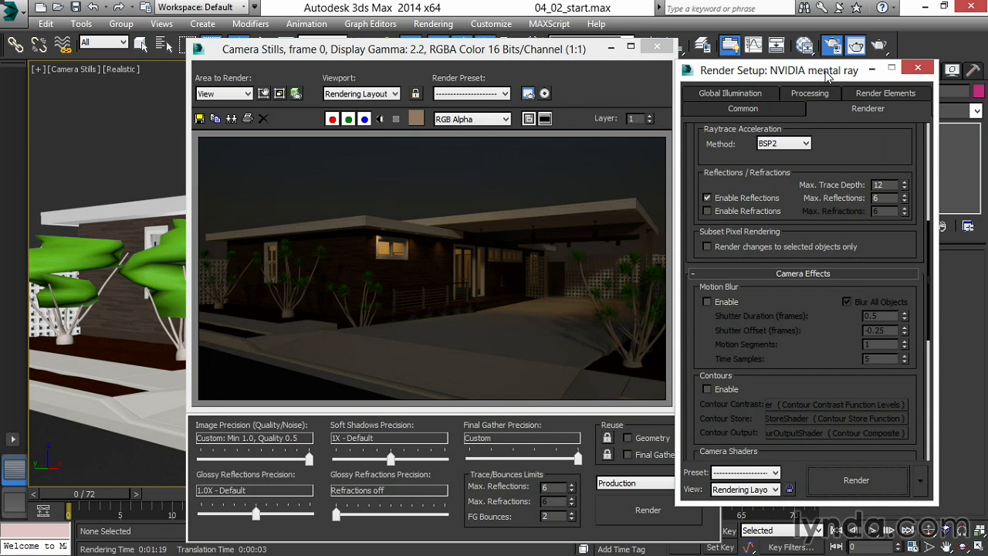
{"action": "left_click", "coordinate": [753, 91]}
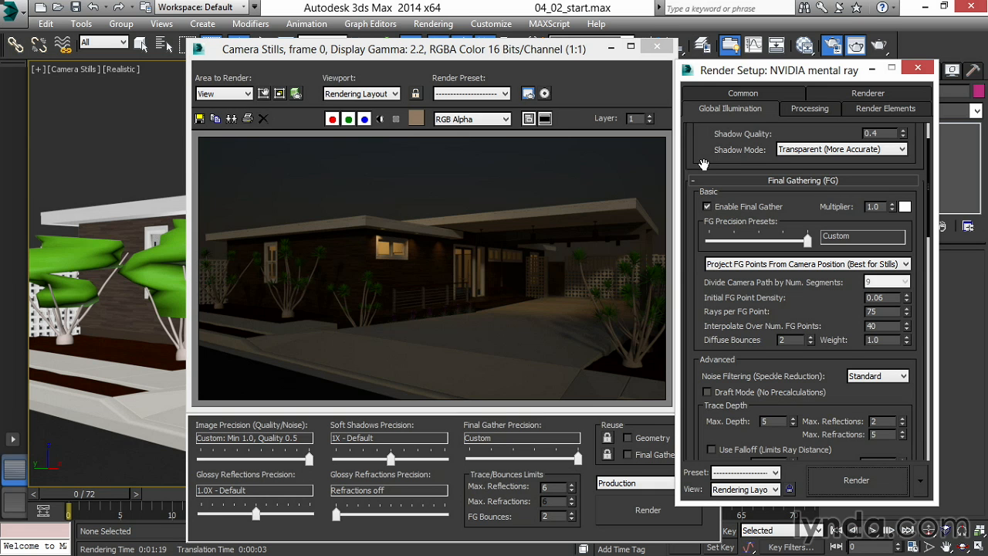
{"action": "left_click_drag", "start_coordinate": [806, 242], "coordinate": [733, 244]}
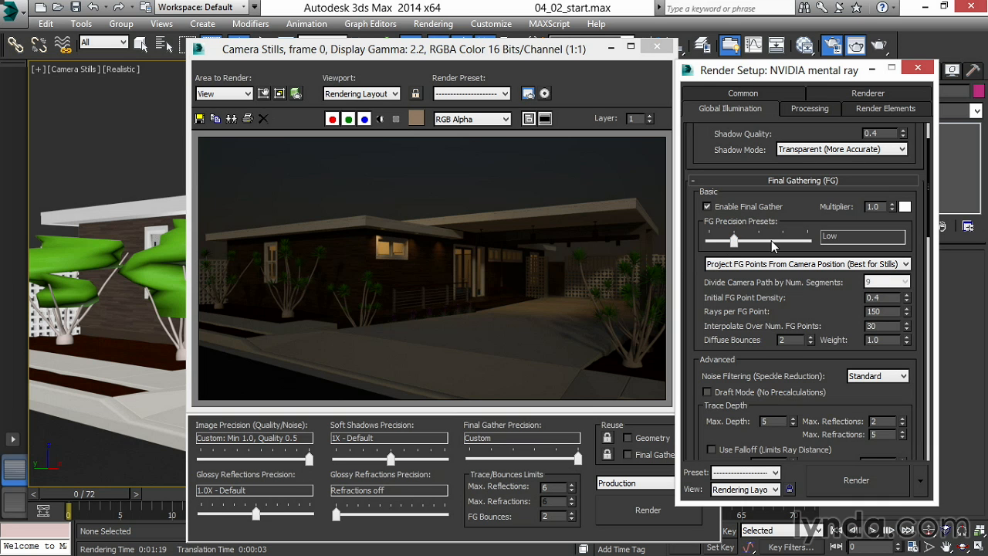
{"action": "left_click", "coordinate": [636, 510]}
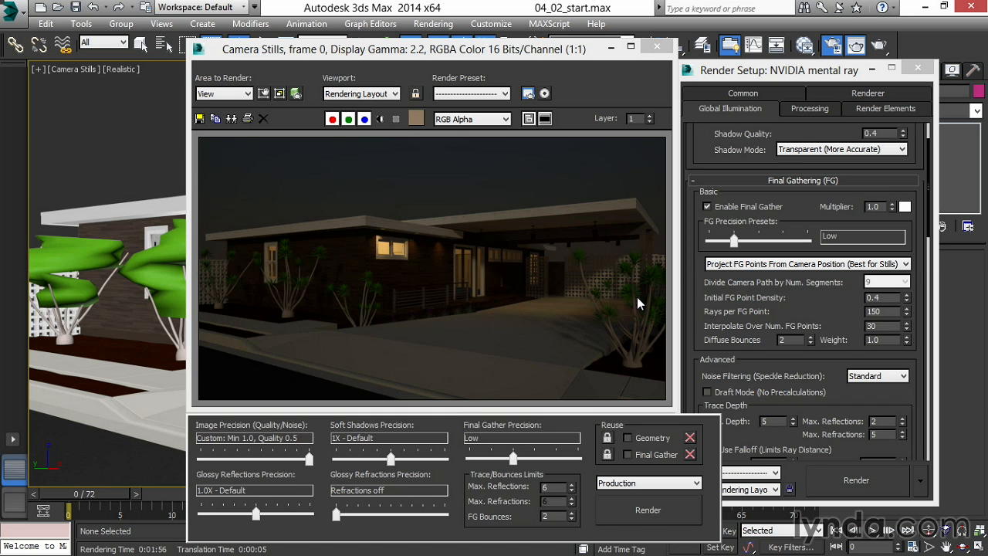
Step: Set Final Gather's Initial FG Point Density to 0.06, Rays per FG Point to 75 and Interpolate Over Num. FG Points to 40
{"action": "double_click", "coordinate": [879, 298]}
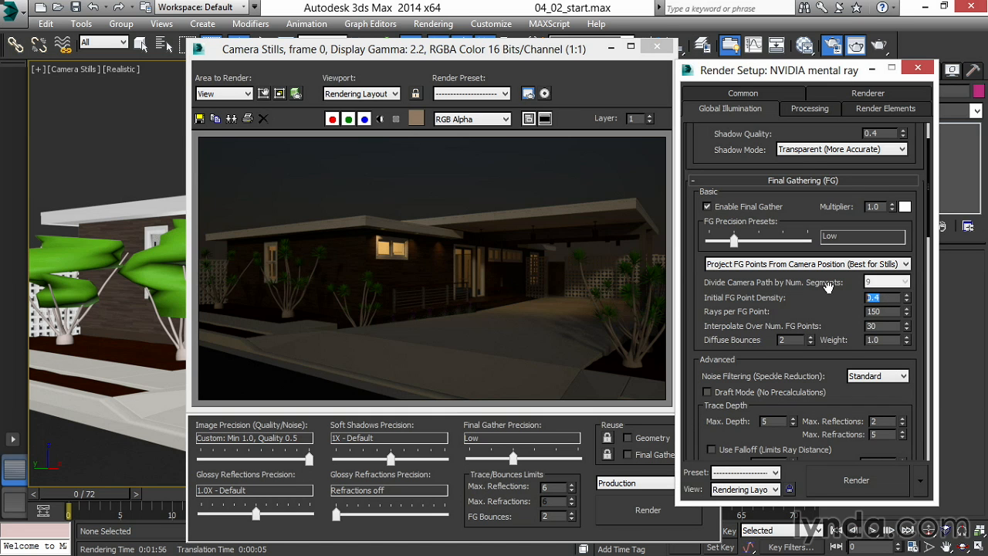
{"action": "type", "text": "0.06"}
{"action": "key", "text": "Tab"}
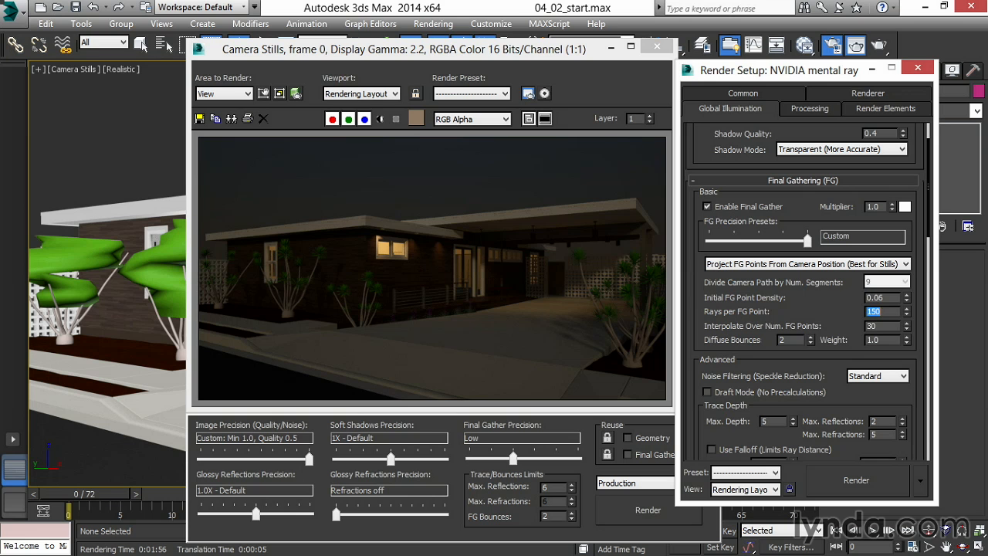
{"action": "type", "text": "75"}
{"action": "key", "text": "Tab"}
{"action": "type", "text": "40"}
{"action": "key", "text": "Tab"}
{"action": "left_click", "coordinate": [820, 265]}
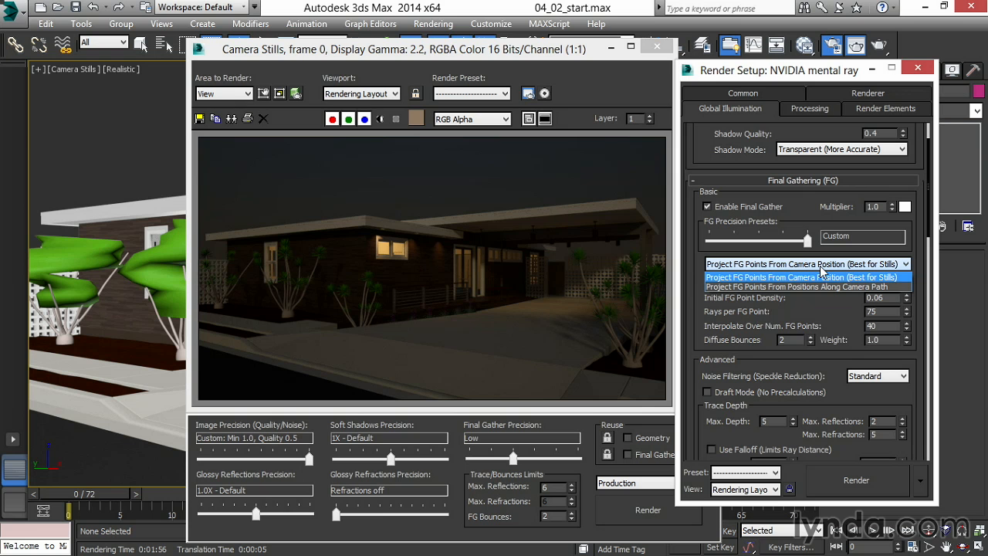
{"action": "left_click", "coordinate": [691, 248]}
Step: Enable Use Falloff for Final Gather with a stop distance of 144 and render the camera view
{"action": "scroll", "coordinate": [771, 263], "scroll_direction": "down", "scroll_amount": 5}
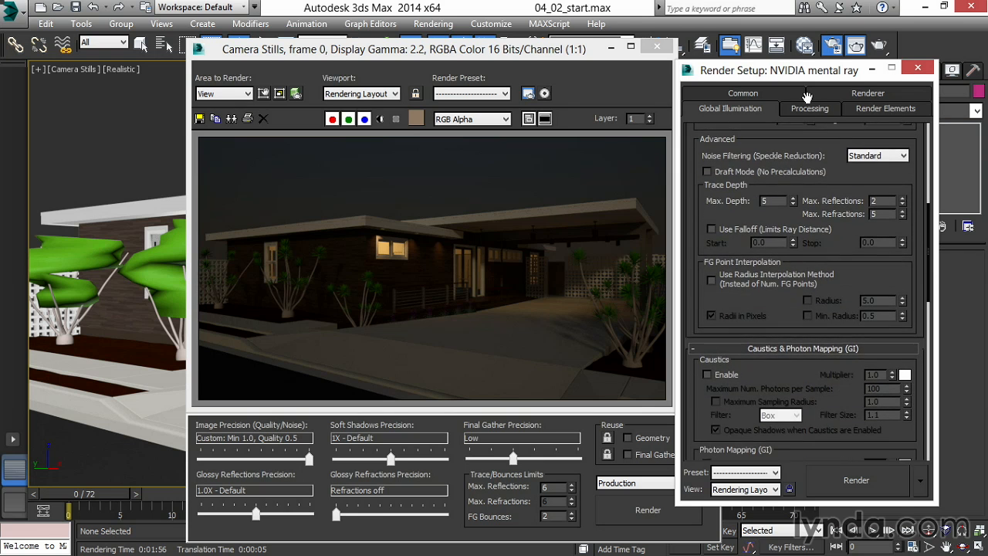
{"action": "scroll", "coordinate": [772, 303], "scroll_direction": "up", "scroll_amount": 2}
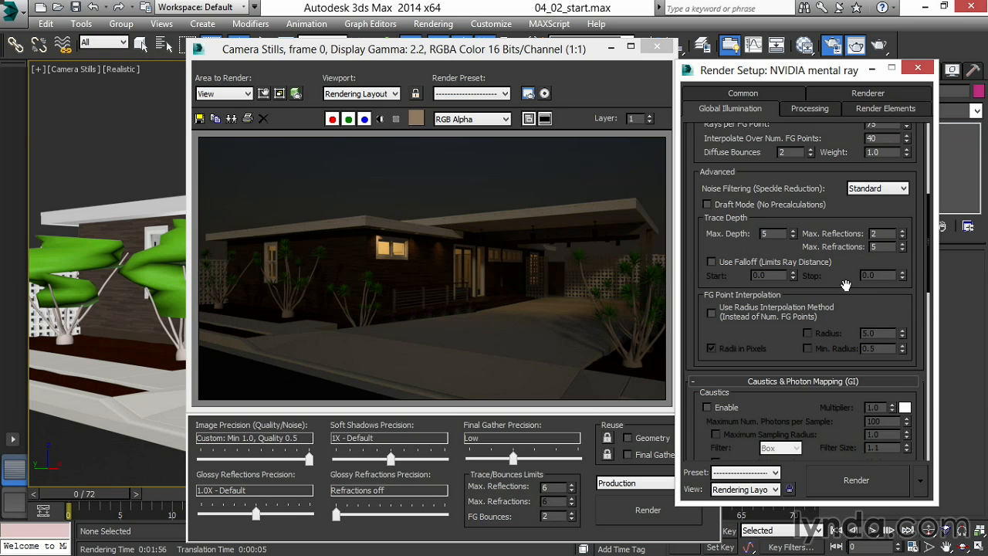
{"action": "left_click", "coordinate": [711, 261]}
{"action": "left_click_drag", "start_coordinate": [885, 275], "coordinate": [841, 279]}
{"action": "type", "text": "144"}
{"action": "key", "text": "Return"}
{"action": "left_click", "coordinate": [627, 503]}
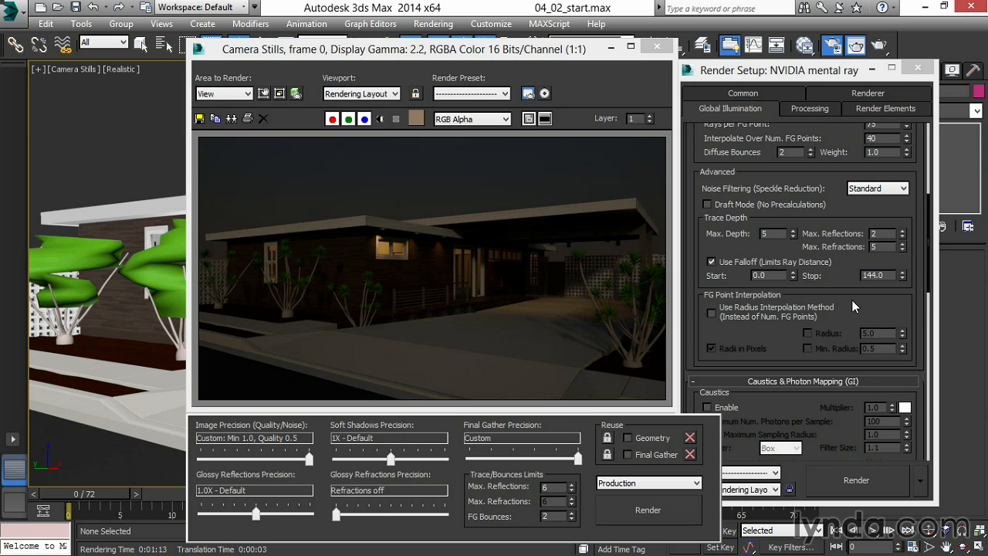
Step: Try a test render with the Final Gather falloff stop distance set to 240
{"action": "double_click", "coordinate": [892, 275]}
{"action": "type", "text": "240"}
{"action": "key", "text": "Return"}
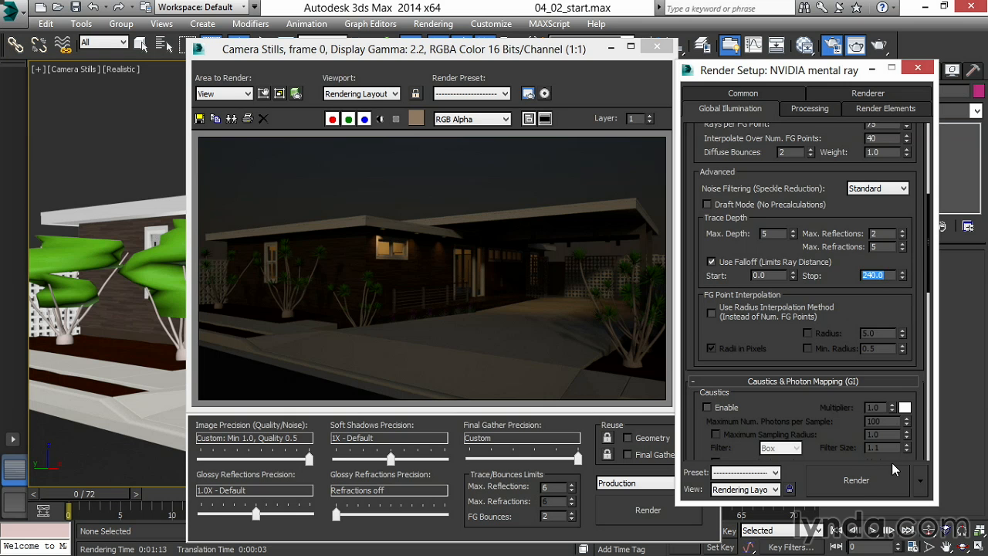
{"action": "left_click", "coordinate": [863, 484]}
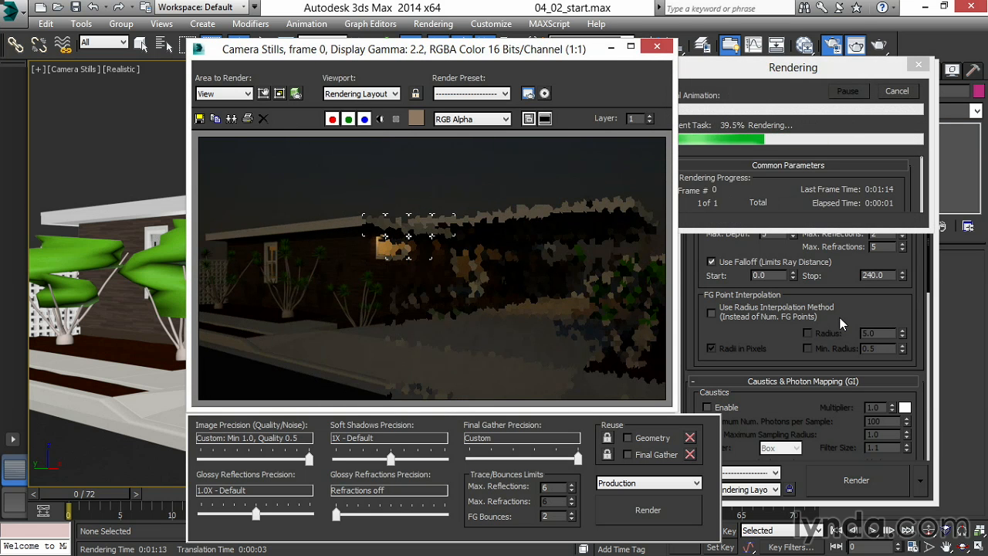
{"action": "key", "text": "Escape"}
Step: Set the Final Gather falloff stop distance to 360
{"action": "double_click", "coordinate": [887, 274]}
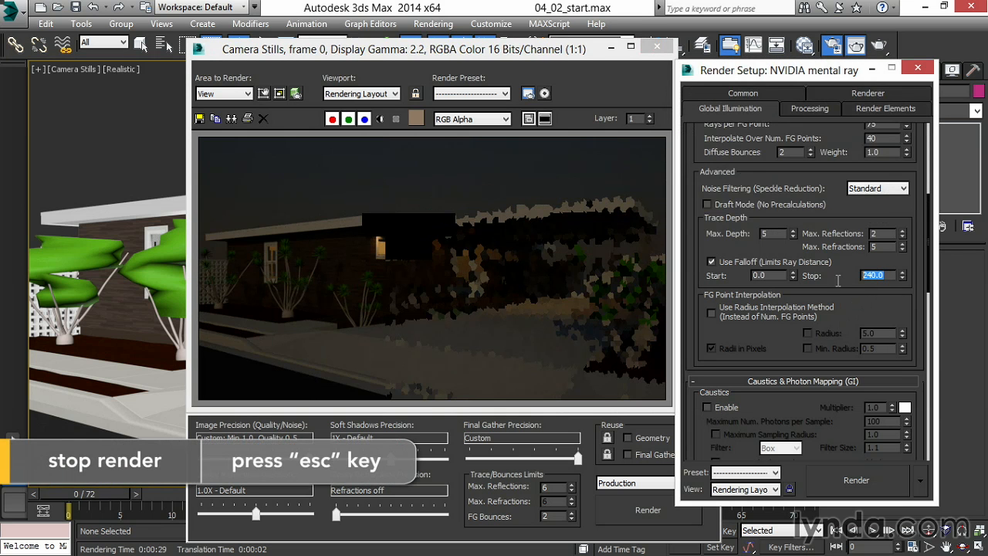
{"action": "type", "text": "360"}
{"action": "key", "text": "Return"}
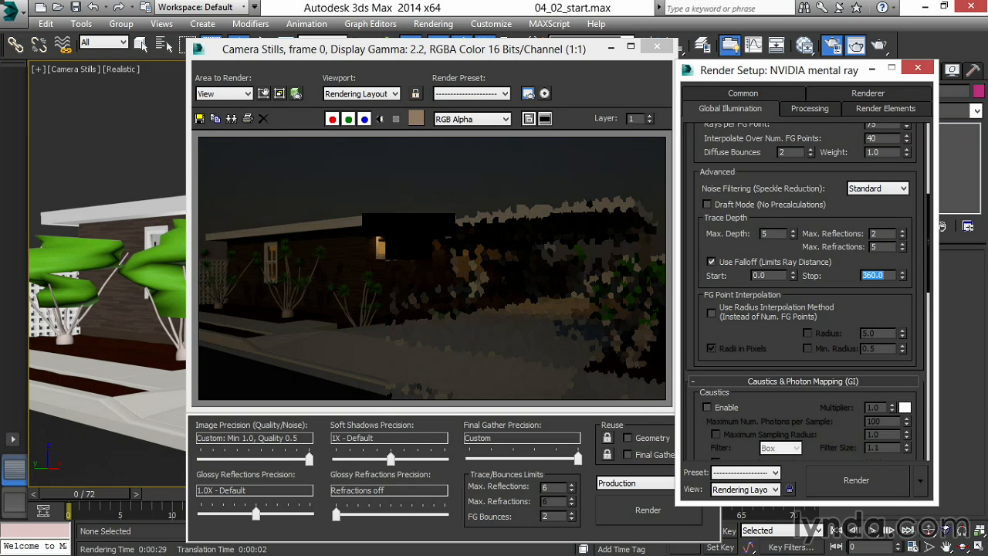
Step: Set the Final Gather trace depth to Max. Depth 12 and Max. Reflections 6, and render the camera view
{"action": "double_click", "coordinate": [786, 233]}
{"action": "type", "text": "12"}
{"action": "key", "text": "Tab"}
{"action": "type", "text": "6"}
{"action": "key", "text": "Tab"}
{"action": "left_click", "coordinate": [647, 509]}
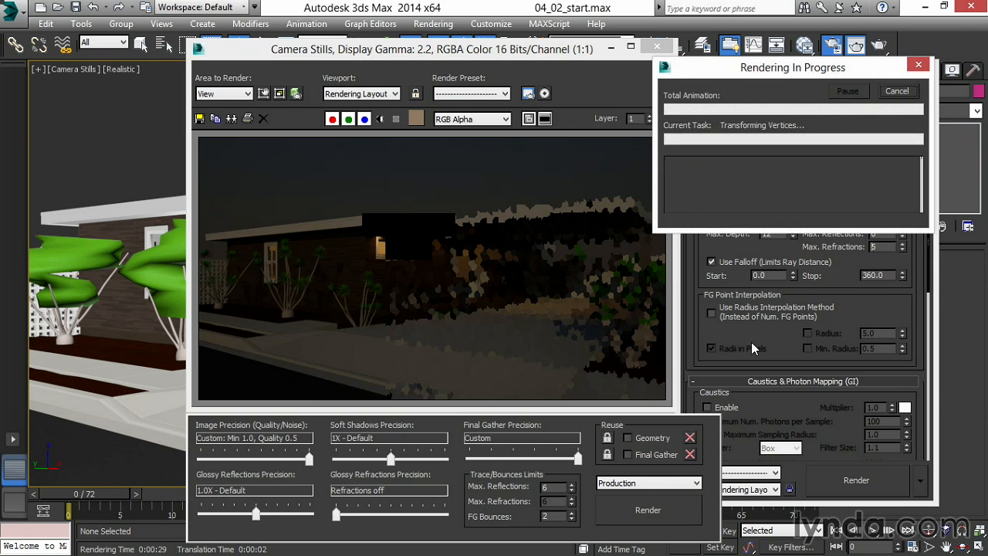